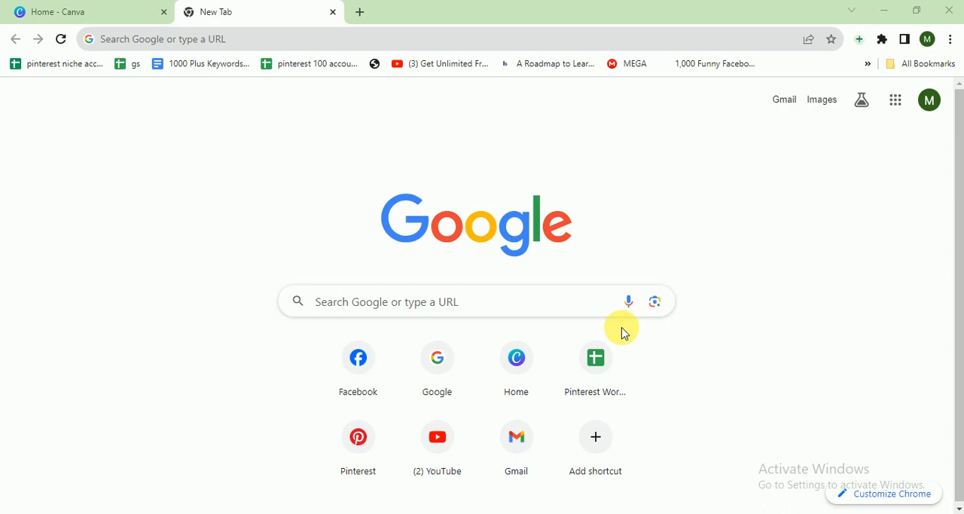
# - Switch to Canva and create a new blank Logo design of 500 × 500 px
pyautogui.click(121, 9)
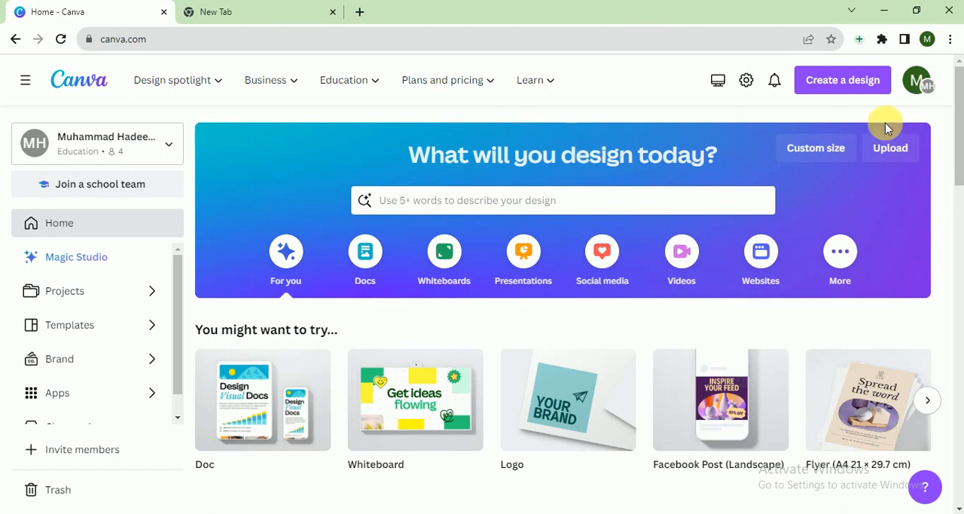
pyautogui.click(848, 80)
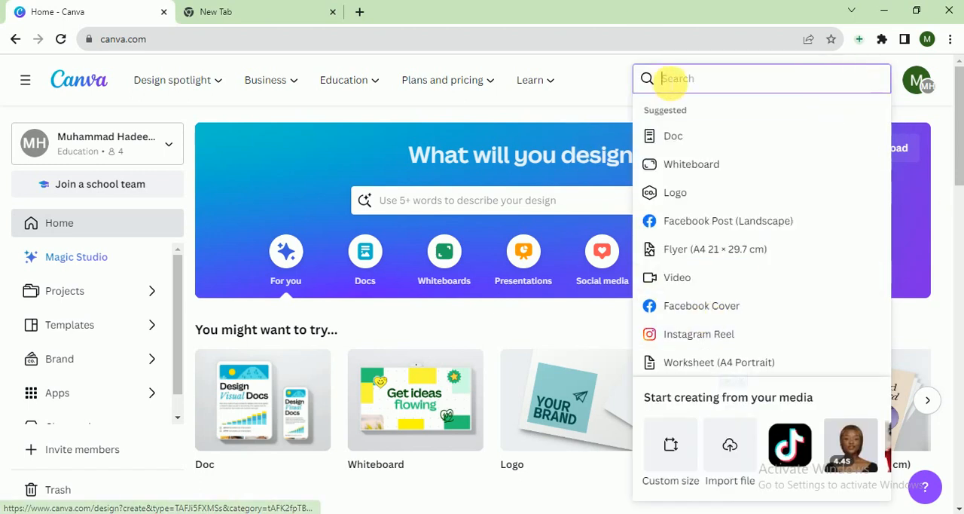
pyautogui.write('logo')
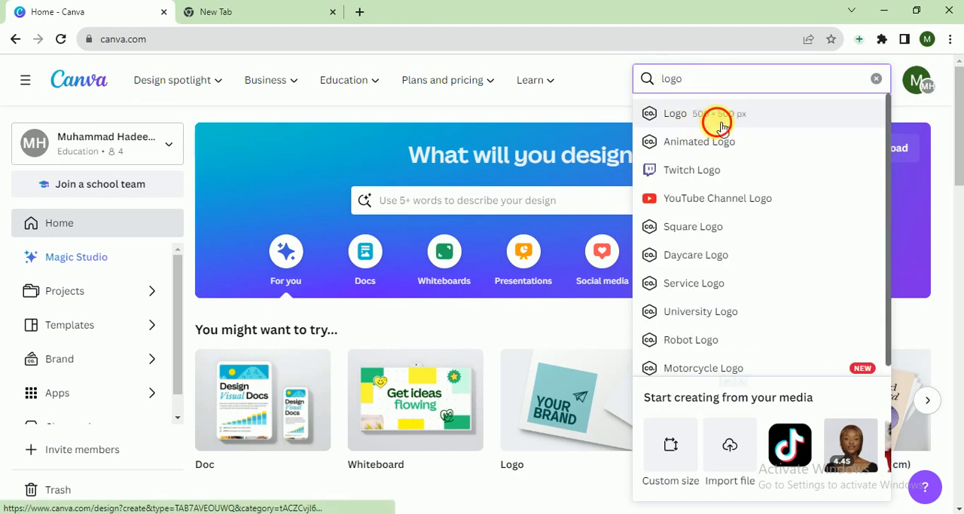
pyautogui.click(720, 121)
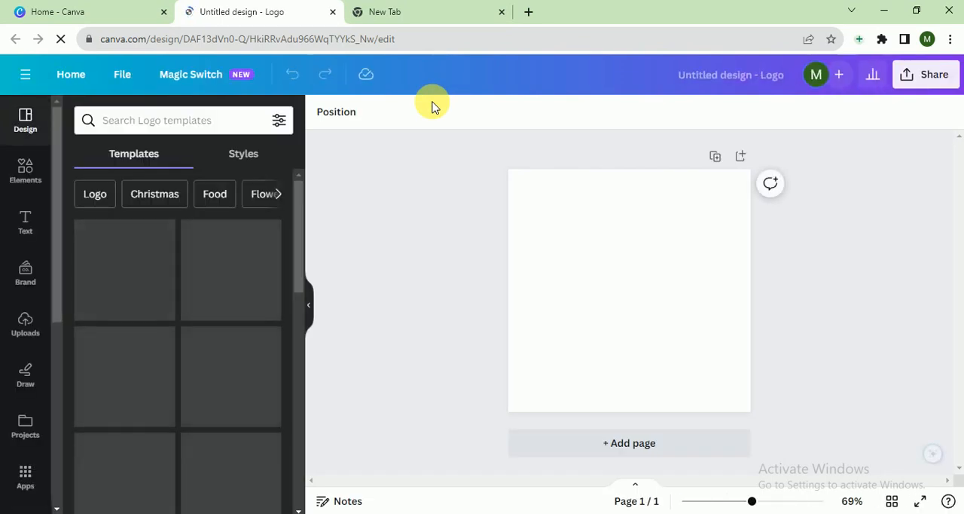
# - Set the blank page's background to the solid default pink
pyautogui.click(565, 217)
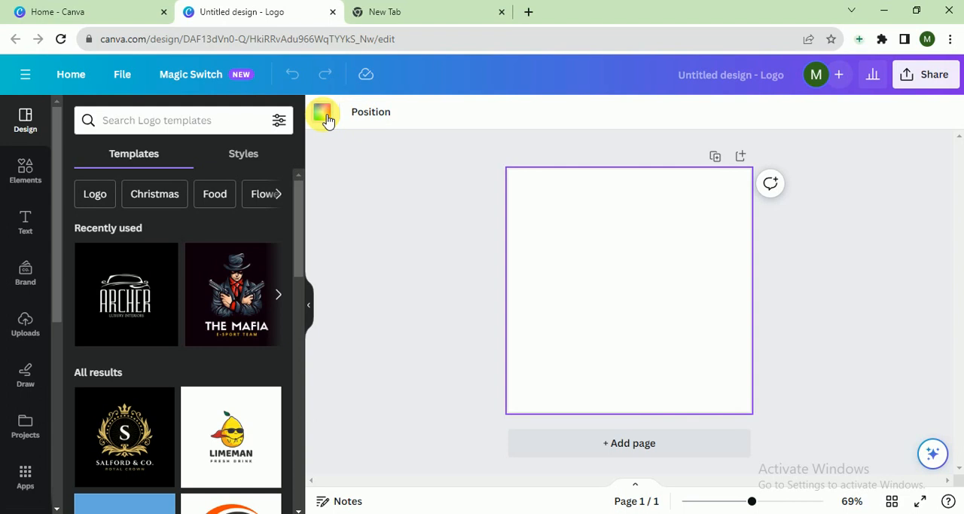
pyautogui.click(330, 121)
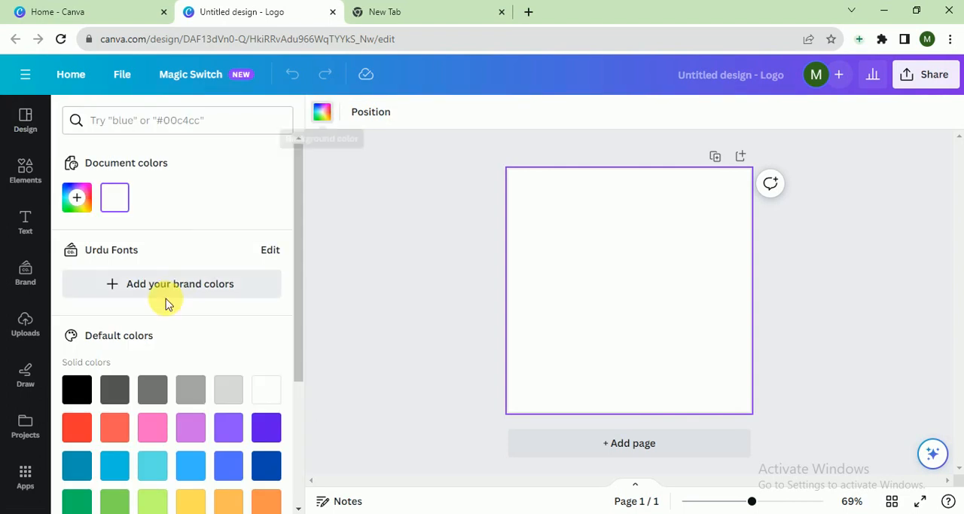
pyautogui.click(166, 429)
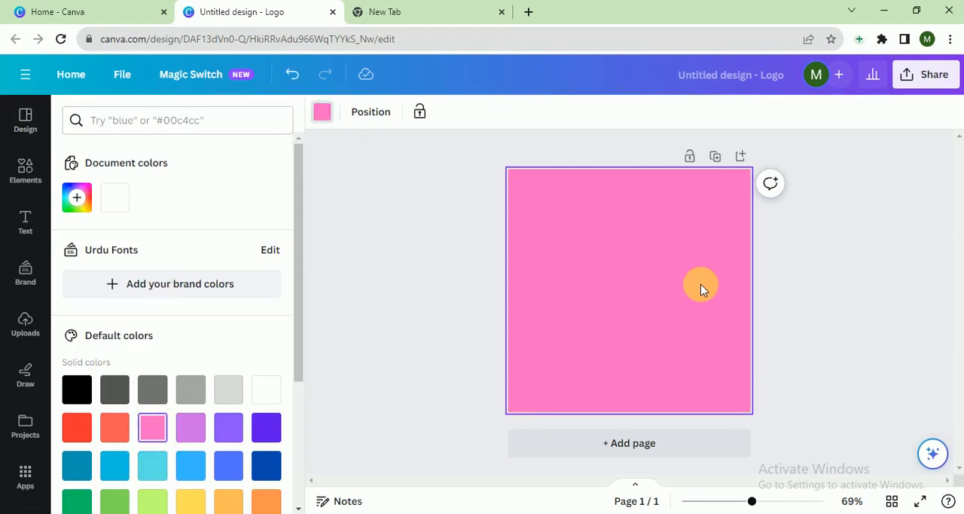
# - Search the elements library for "music" and restrict the results to graphics
pyautogui.click(26, 168)
pyautogui.click(208, 122)
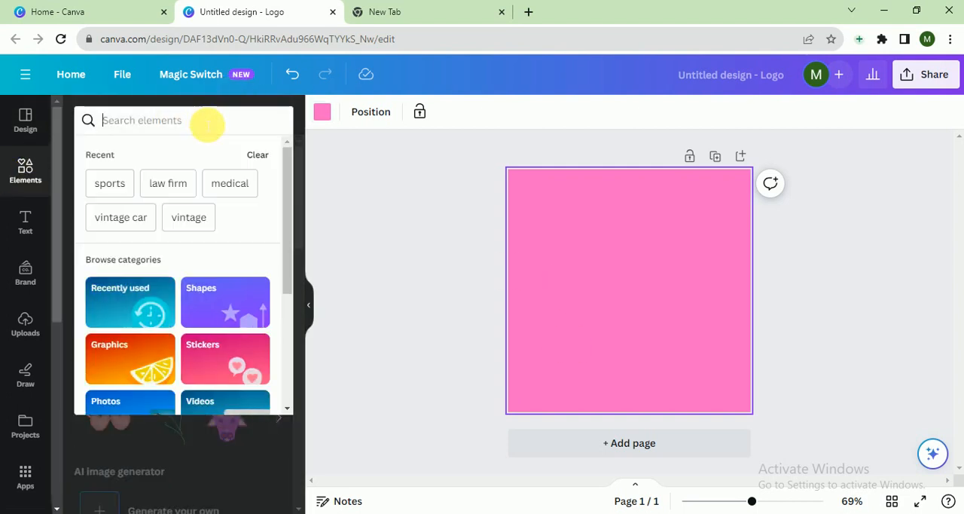
pyautogui.write('music')
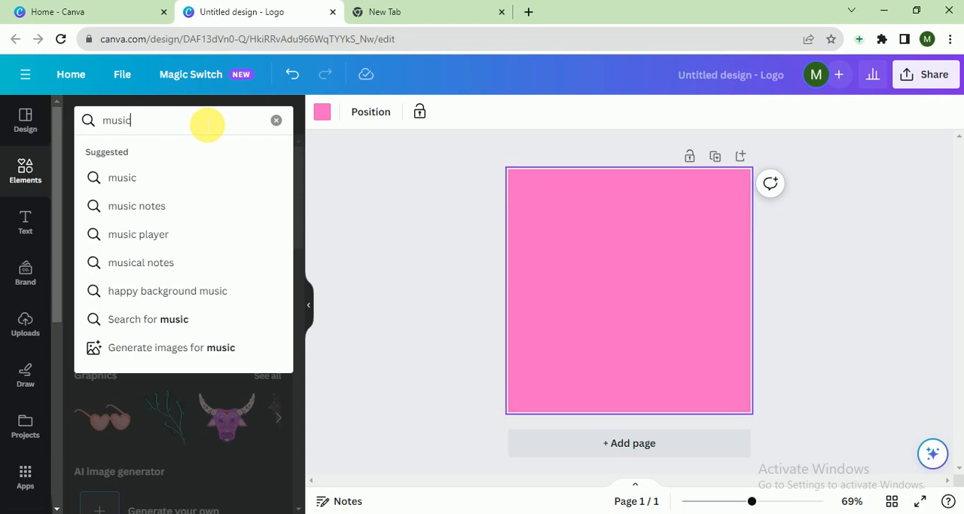
pyautogui.press('Return')
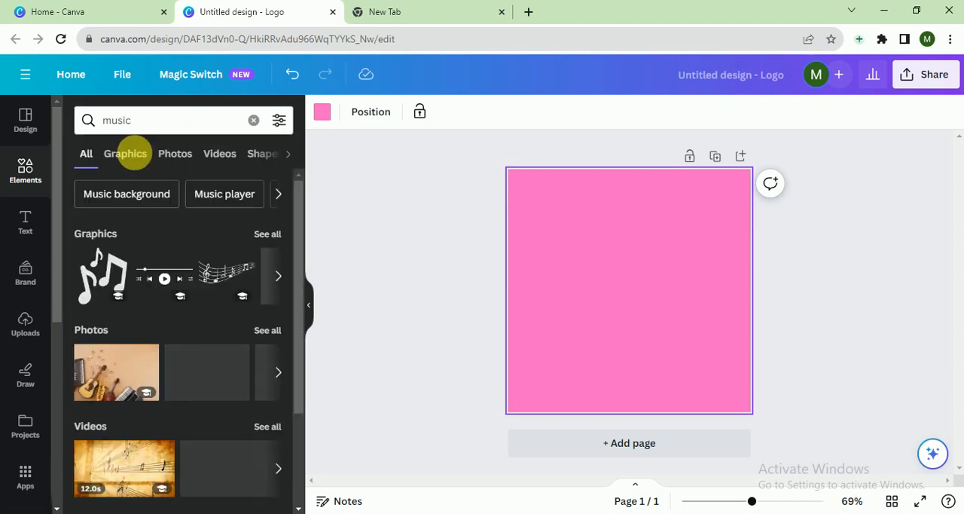
pyautogui.click(125, 154)
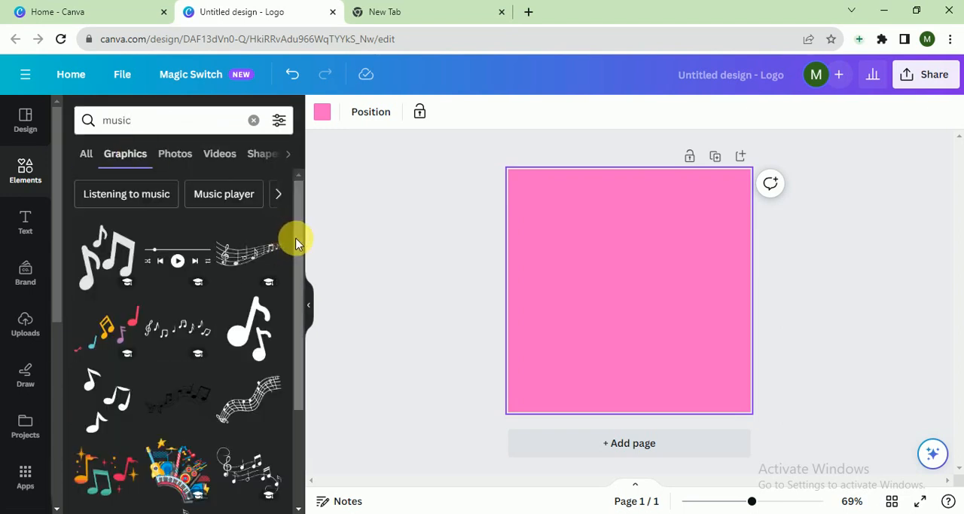
# - Find a solid single eighth-note graphic among the music results and add it to the page
pyautogui.scroll(-3, 293, 235)
pyautogui.scroll(-2, 306, 324)
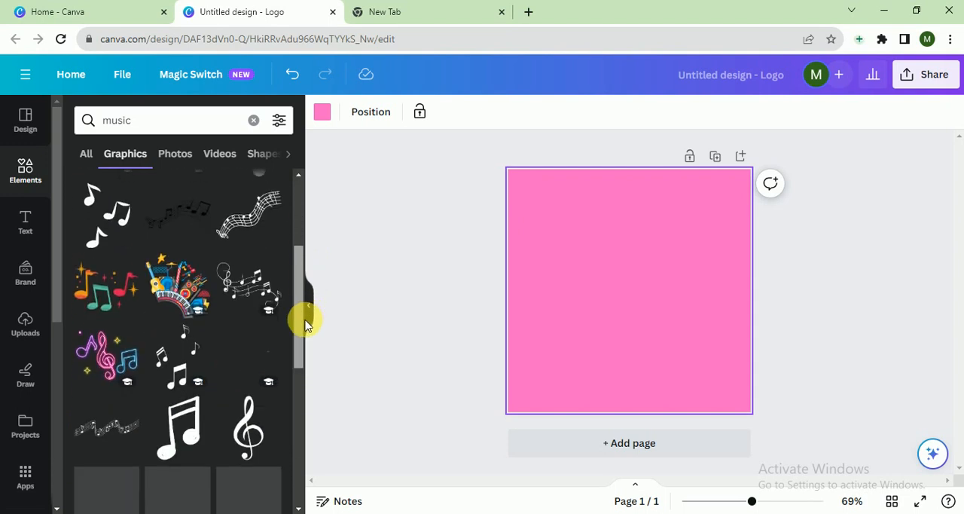
pyautogui.scroll(-4, 295, 360)
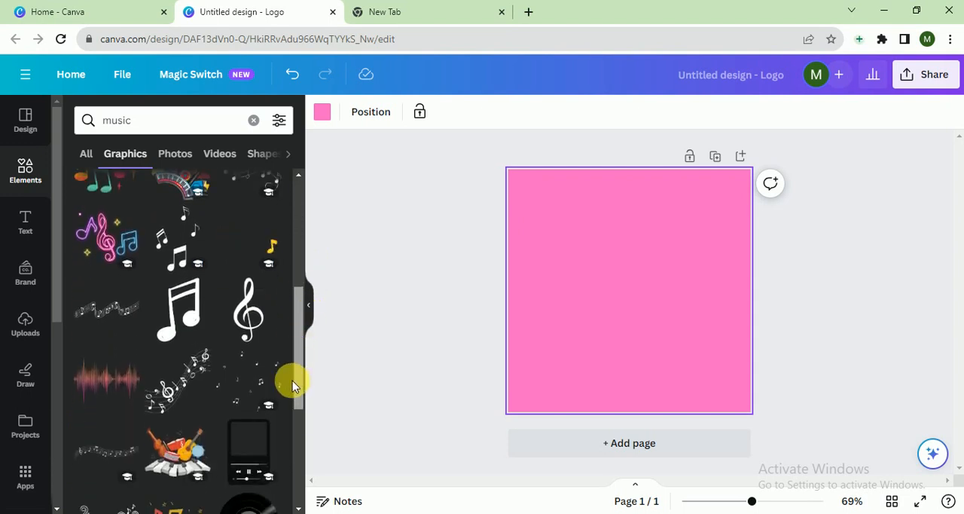
pyautogui.scroll(-2, 282, 443)
pyautogui.scroll(-2, 277, 463)
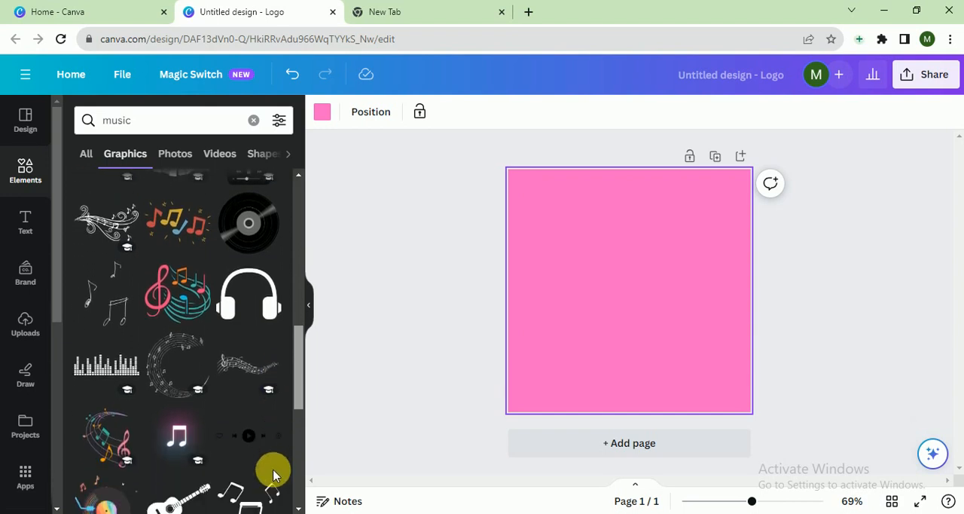
pyautogui.scroll(-2, 273, 486)
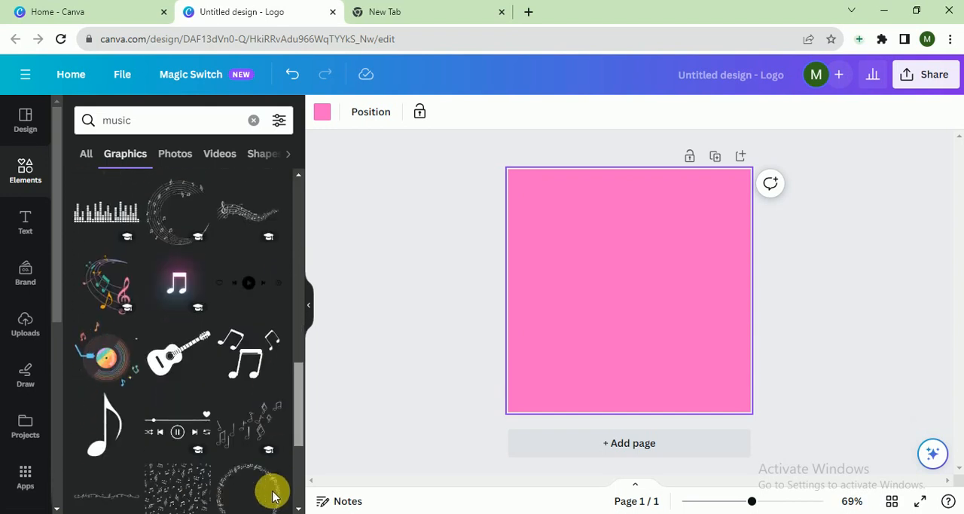
pyautogui.scroll(-1, 271, 507)
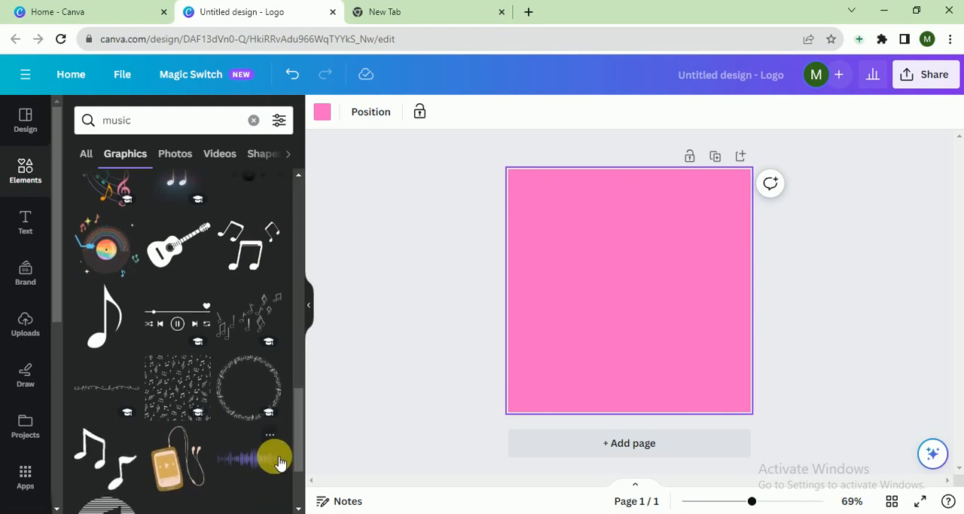
pyautogui.moveTo(301, 420); pyautogui.dragTo(298, 500)
pyautogui.scroll(-3, 299, 500)
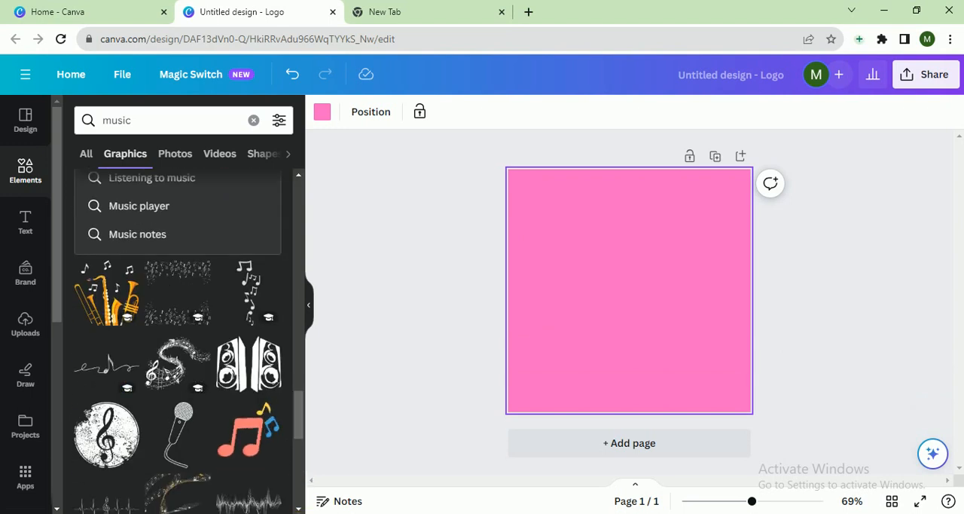
pyautogui.moveTo(299, 414); pyautogui.dragTo(298, 481)
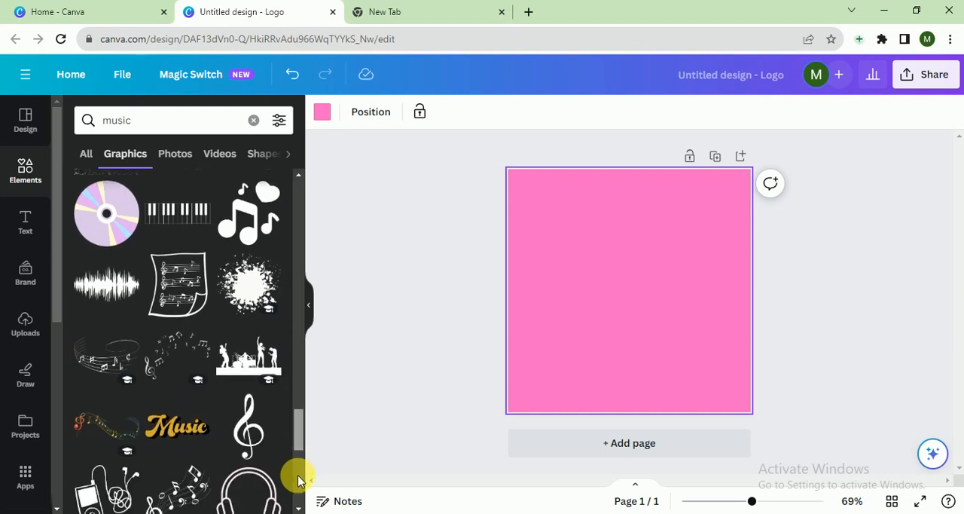
pyautogui.scroll(-5, 299, 481)
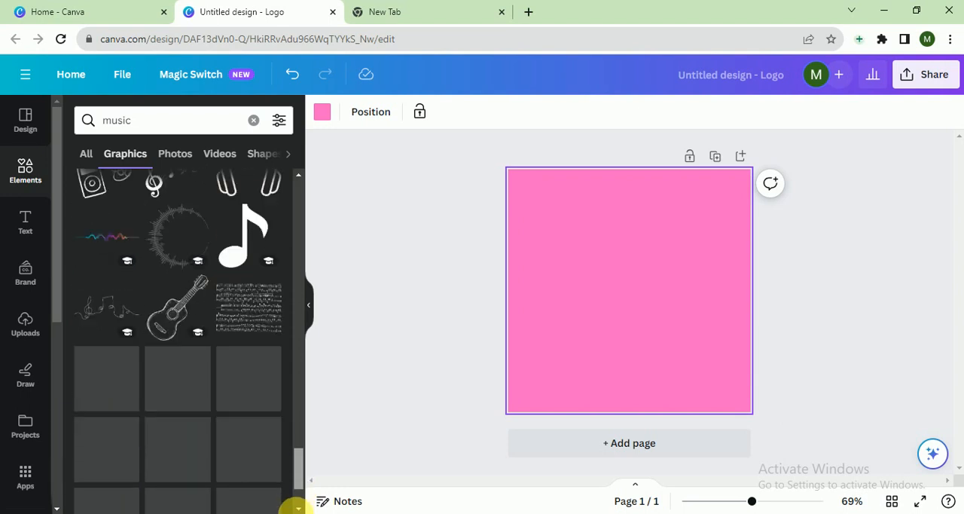
pyautogui.click(243, 370)
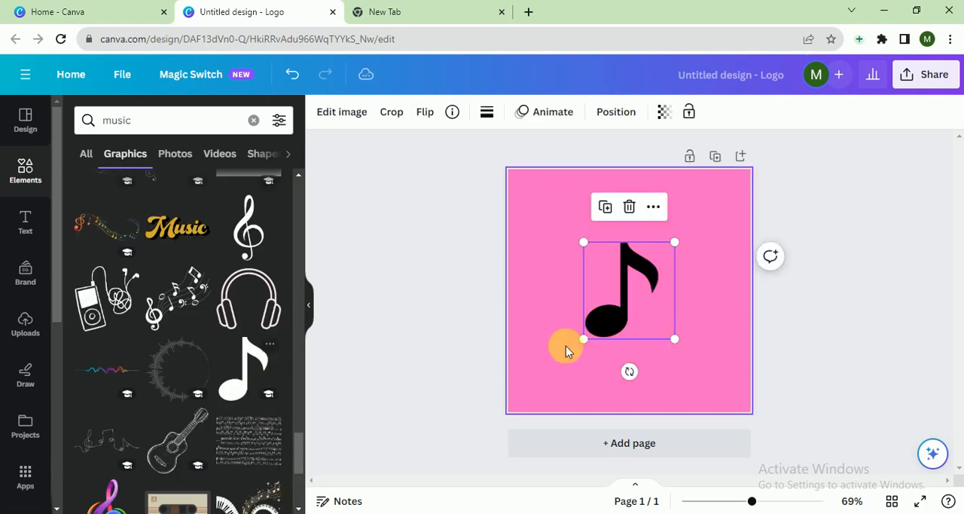
# - Enlarge the music note until it fills most of the page, leaving room for text beneath it
pyautogui.moveTo(666, 258); pyautogui.dragTo(717, 161)
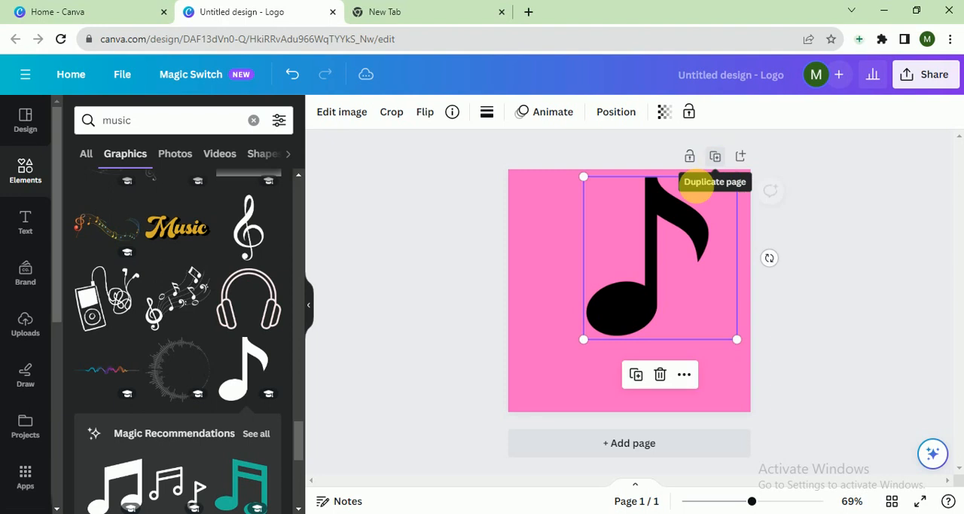
pyautogui.moveTo(596, 343); pyautogui.dragTo(553, 362)
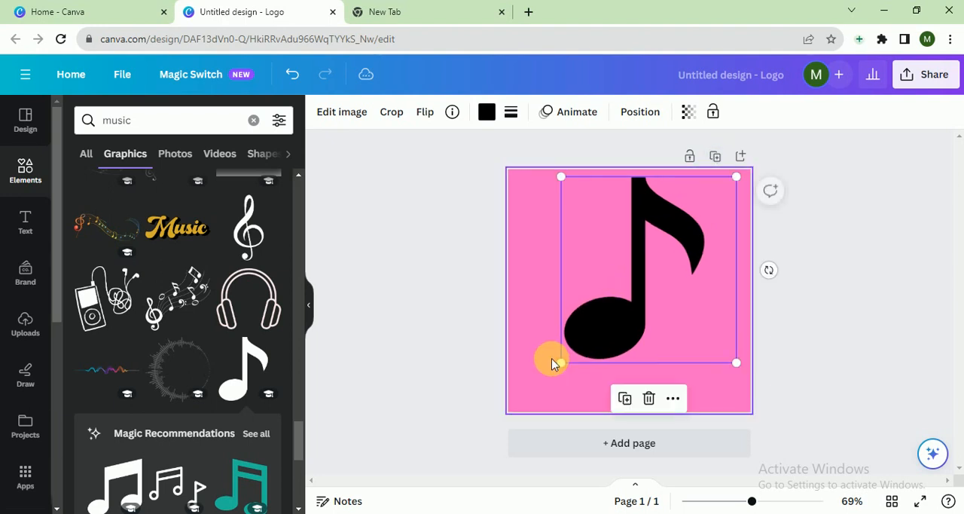
pyautogui.click(402, 327)
# - Add a heading reading "Candy Music" and place it directly below the music note
pyautogui.click(25, 218)
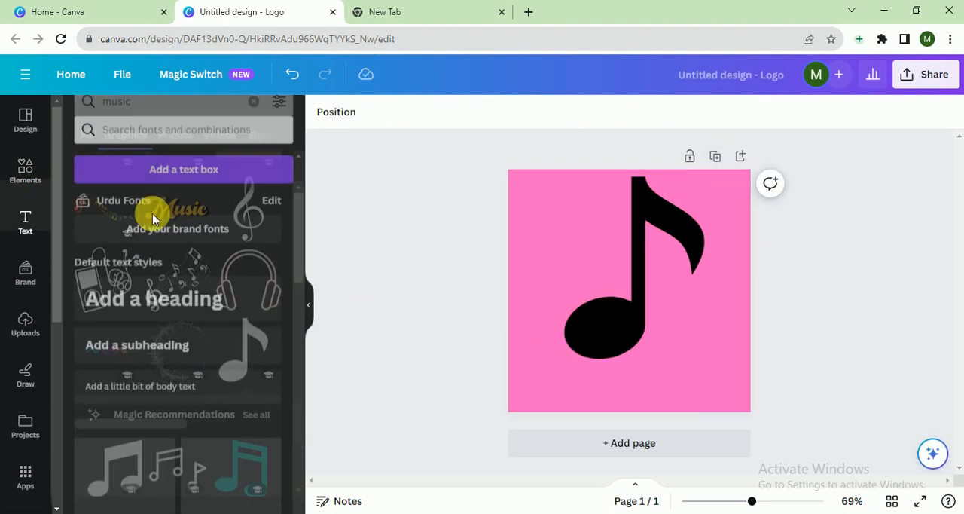
pyautogui.click(183, 289)
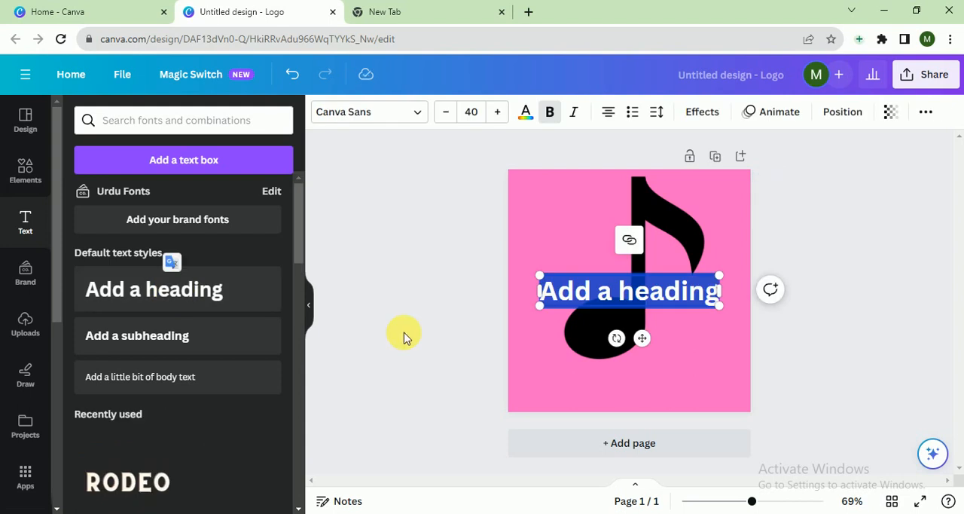
pyautogui.write('d')
pyautogui.press('BackSpace')
pyautogui.write('Can')
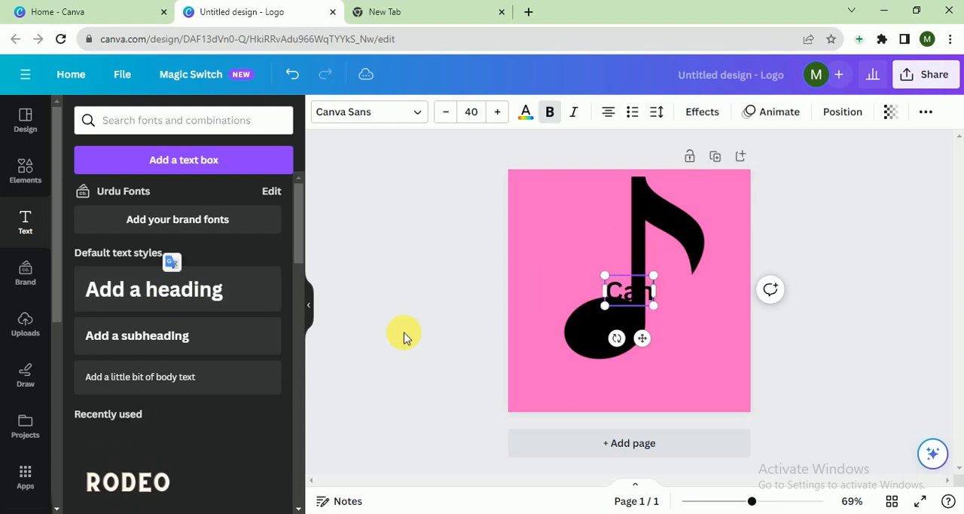
pyautogui.write('dy M')
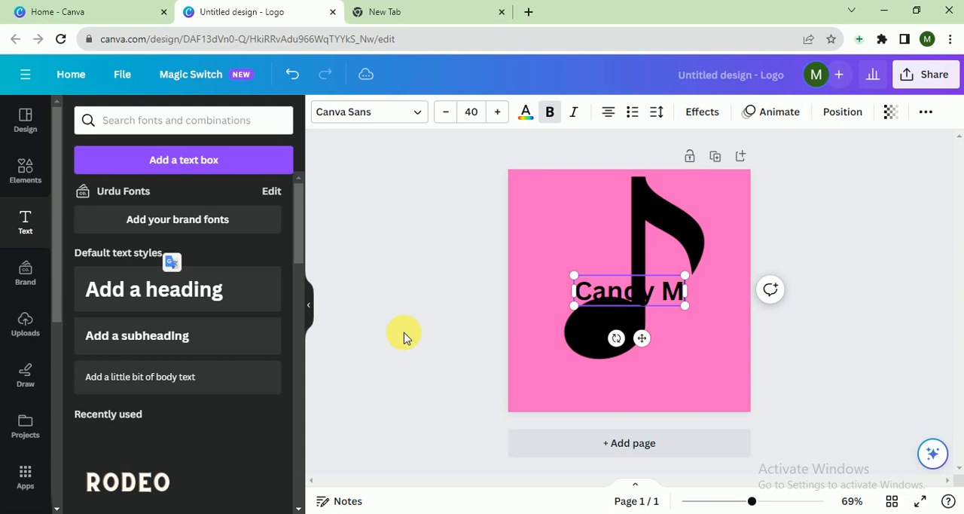
pyautogui.write('usic')
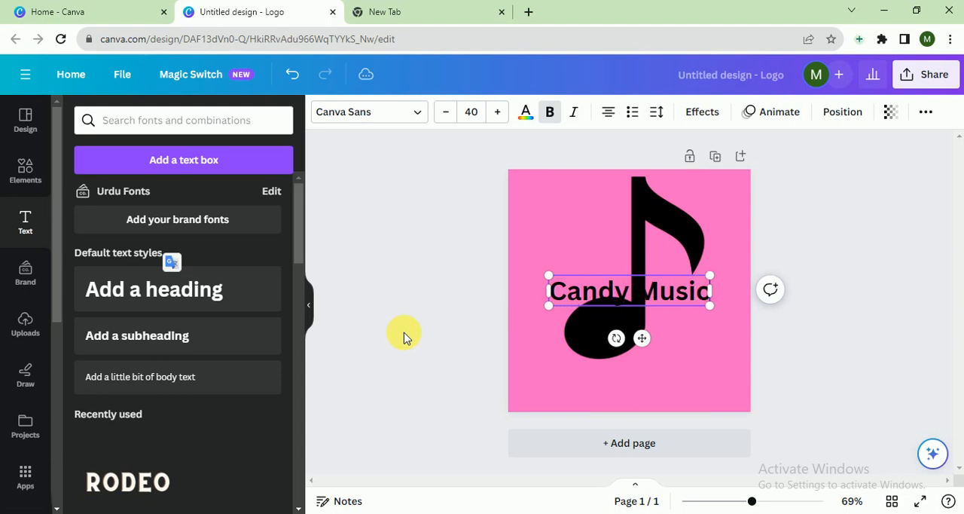
pyautogui.click(829, 350)
pyautogui.moveTo(665, 305); pyautogui.dragTo(655, 379)
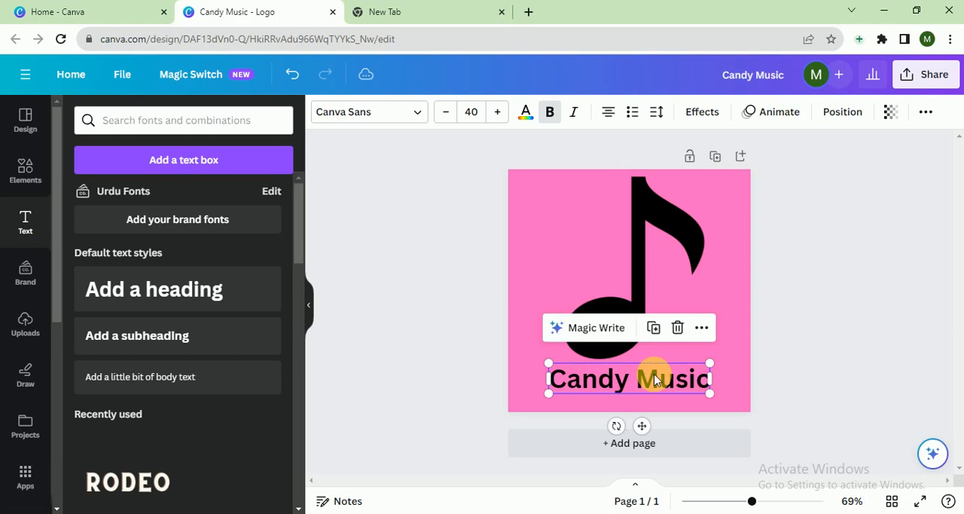
# - Set the "Candy Music" heading's font to Maharlika and its text colour to white
pyautogui.click(422, 113)
pyautogui.click(162, 317)
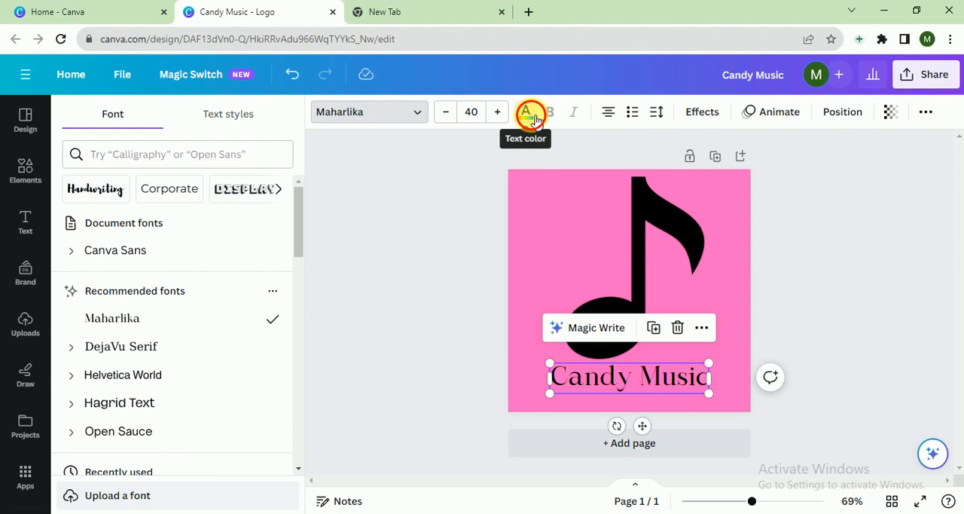
pyautogui.click(526, 113)
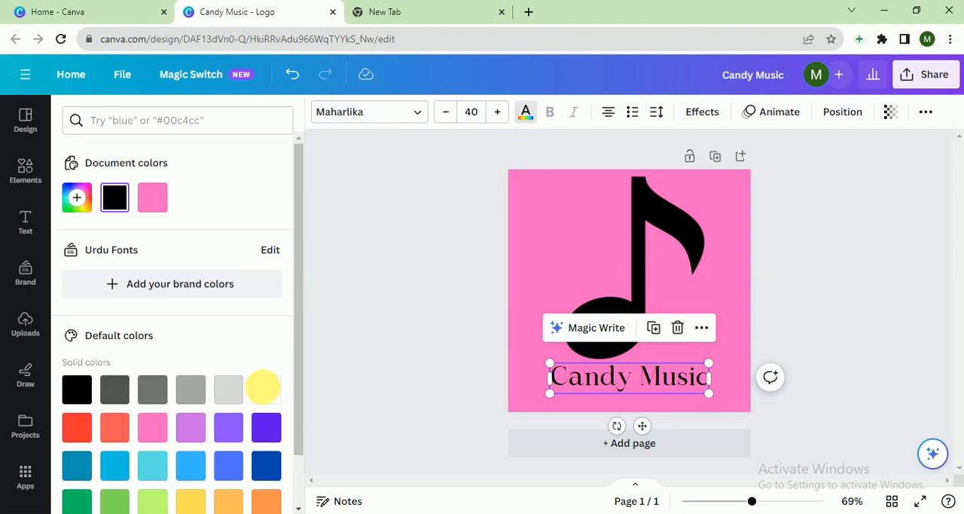
pyautogui.click(265, 386)
# - Recolour the music note from the document colours to white
pyautogui.click(623, 281)
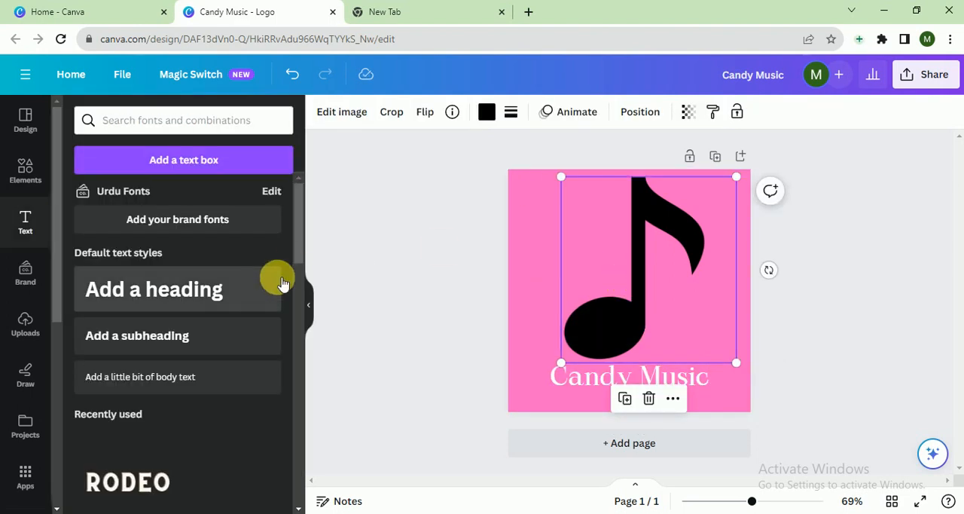
pyautogui.click(486, 113)
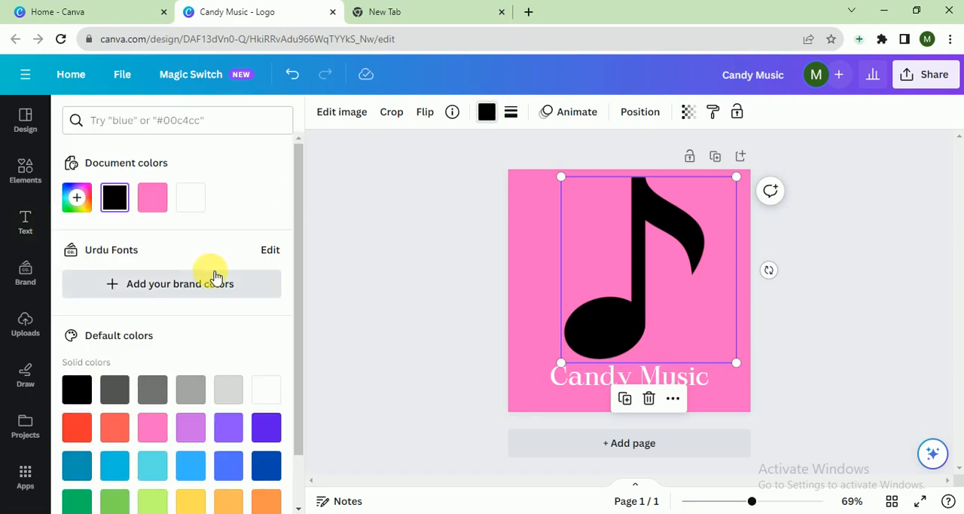
pyautogui.click(191, 199)
pyautogui.click(512, 293)
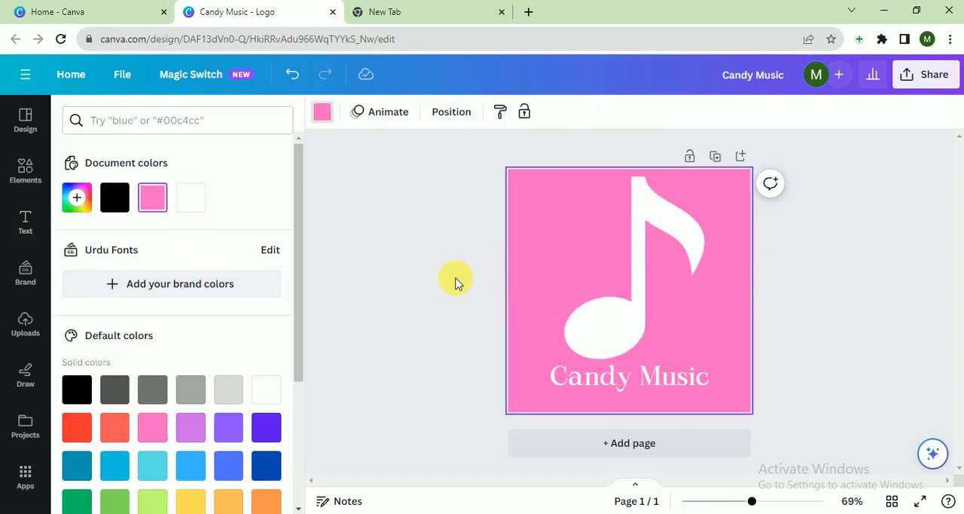
# - Adjust the placement of the music note and the "Candy Music" text, shifting both slightly left and down on the page
pyautogui.moveTo(451, 246); pyautogui.dragTo(679, 351)
pyautogui.click(812, 316)
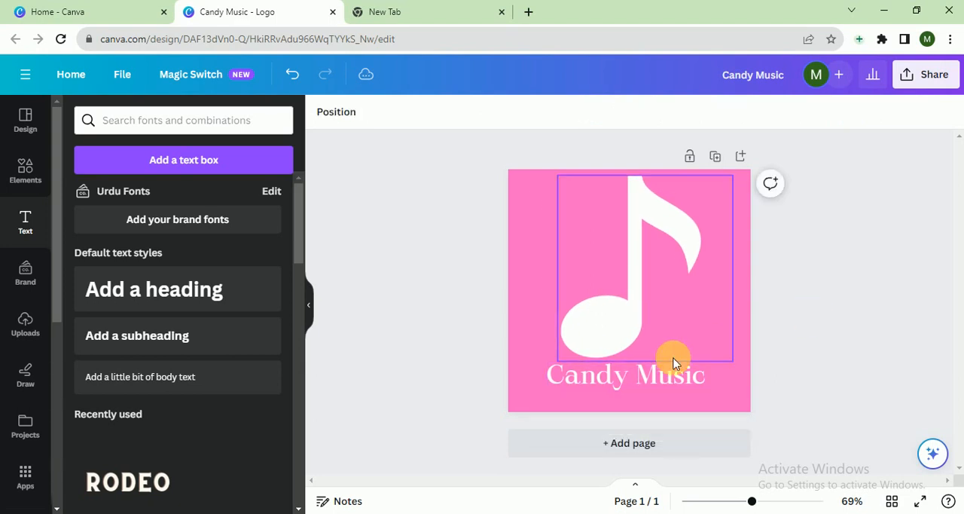
pyautogui.click(634, 371)
pyautogui.moveTo(634, 371)
pyautogui.mouseDown()
pyautogui.moveTo(651, 380)
pyautogui.moveTo(643, 379)
pyautogui.mouseUp()
pyautogui.click(778, 356)
pyautogui.moveTo(820, 222); pyautogui.dragTo(565, 388)
pyautogui.moveTo(626, 316)
pyautogui.mouseDown()
pyautogui.moveTo(633, 329)
pyautogui.moveTo(620, 329)
pyautogui.mouseUp()
pyautogui.click(894, 351)
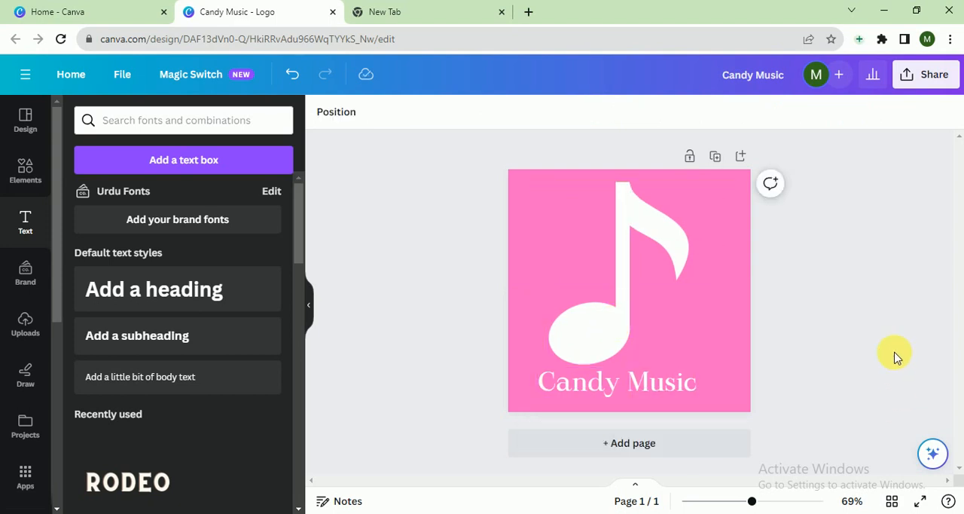